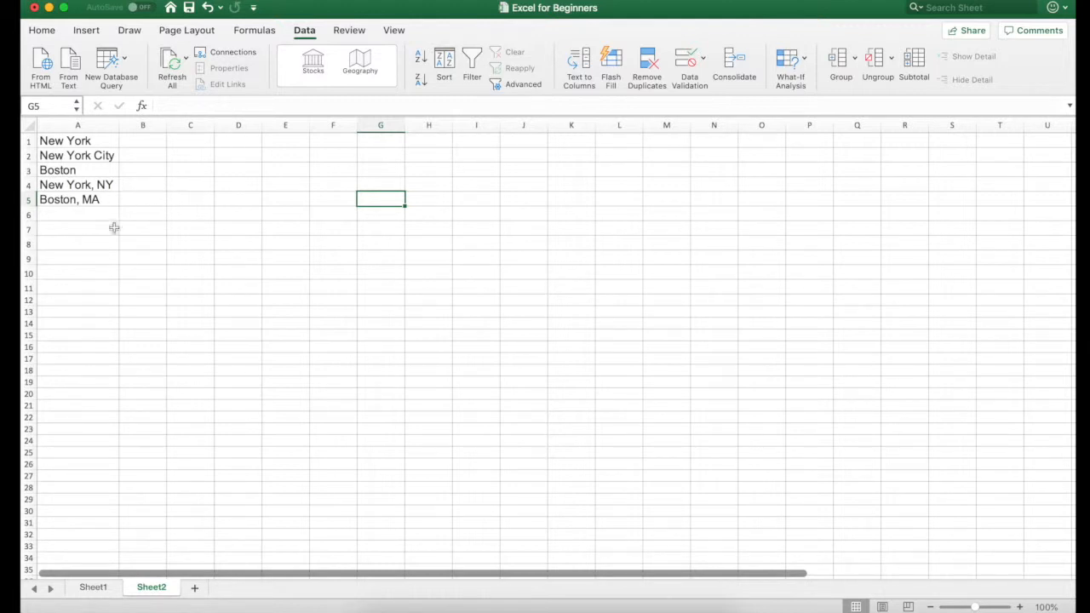
Step: Insert a blank column before the Item column on Sheet1
left_click(107, 587)
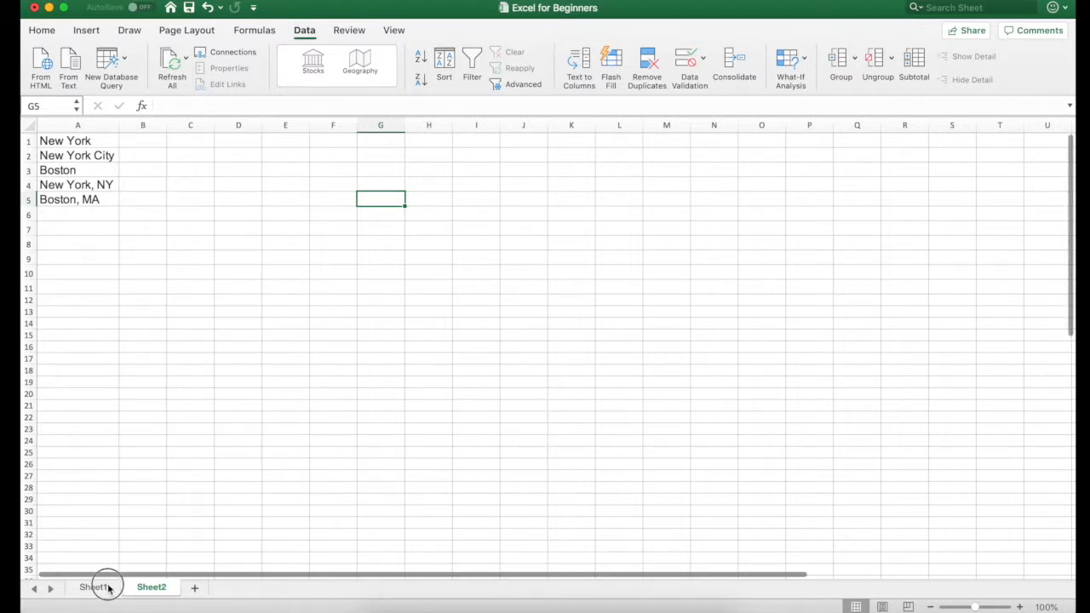
left_click(388, 185)
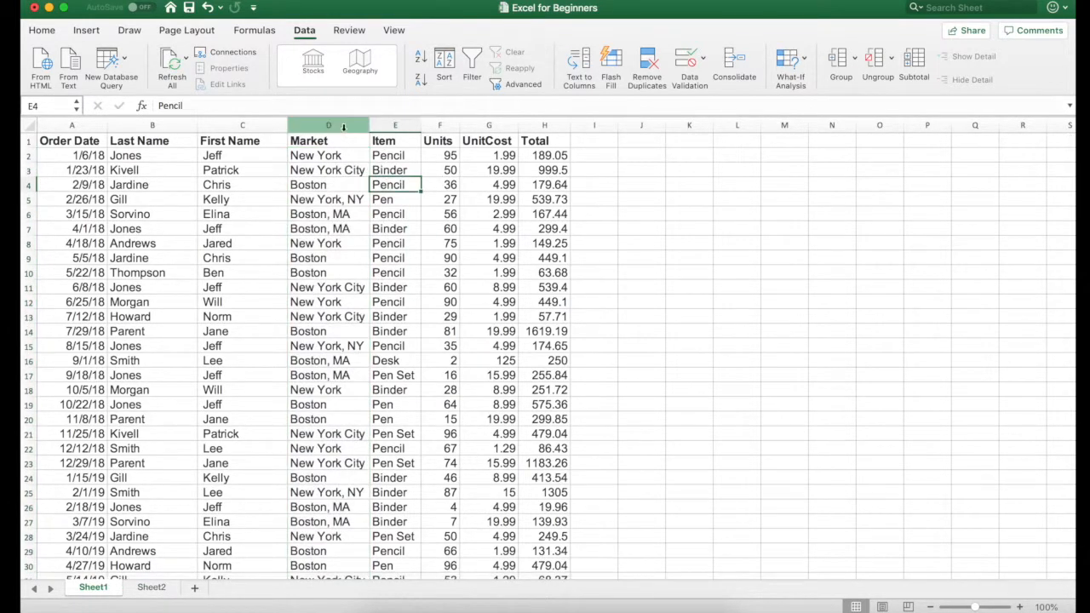
left_click(391, 126)
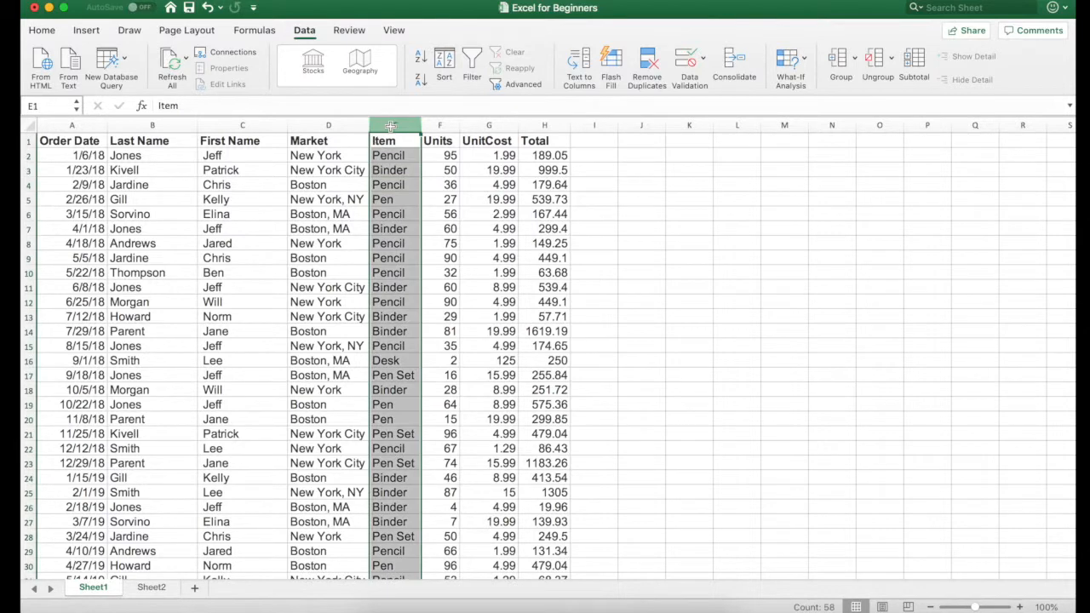
right_click(391, 128)
left_click(447, 199)
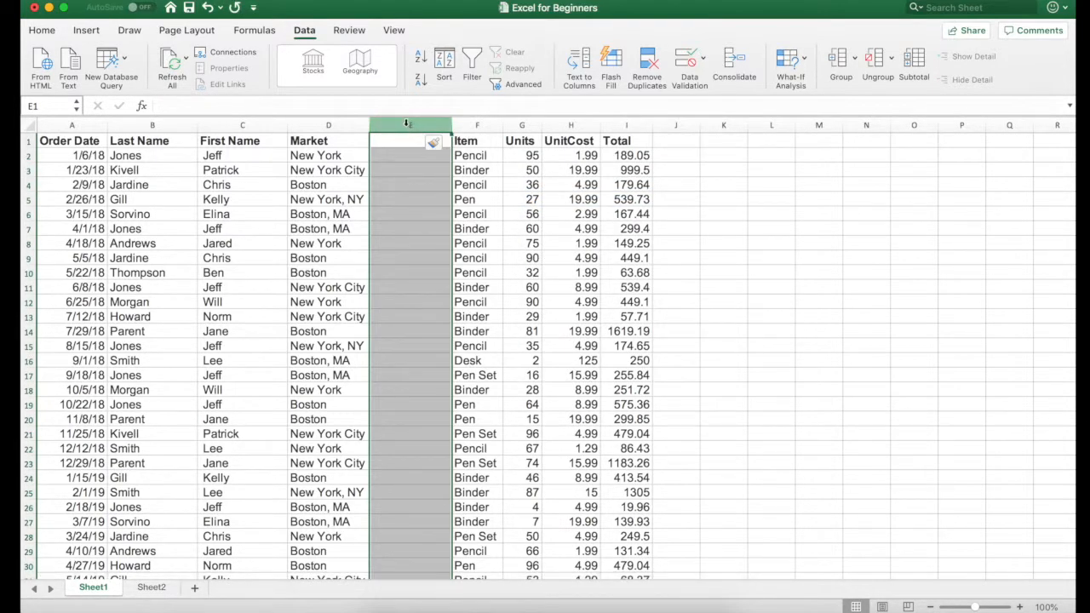
Step: Enter the header "Clean Market" in cell E1 of the new blank column
left_click(400, 143)
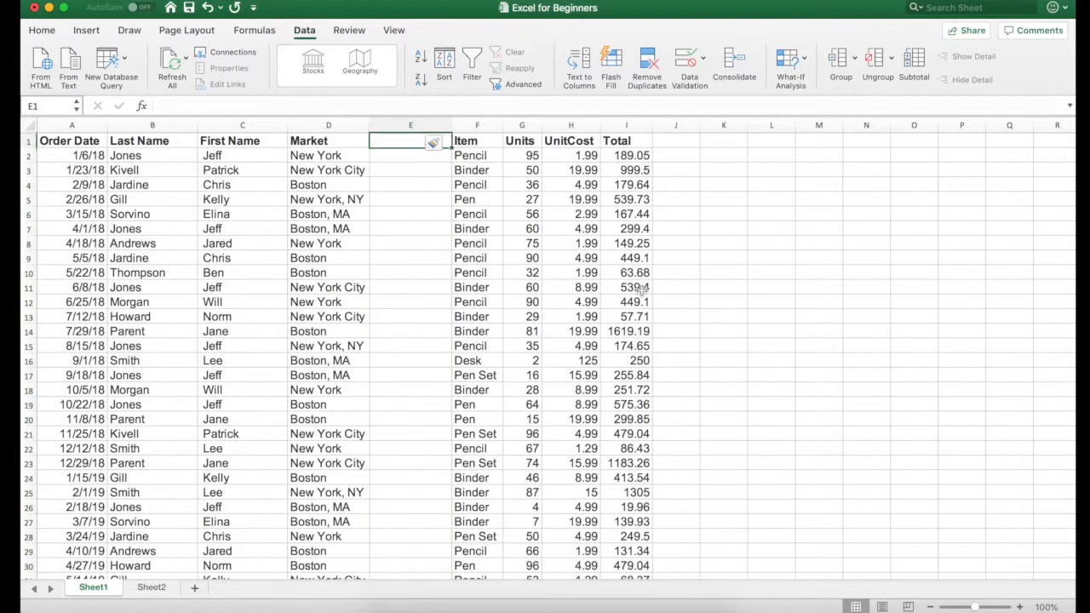
type("Clean Ma")
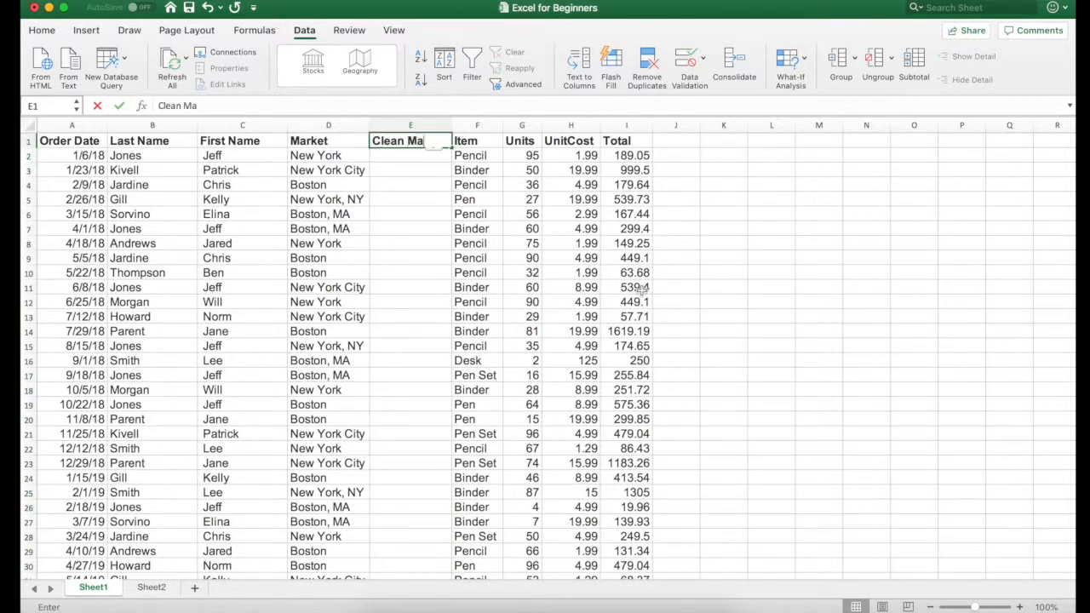
type("rket")
key("Return")
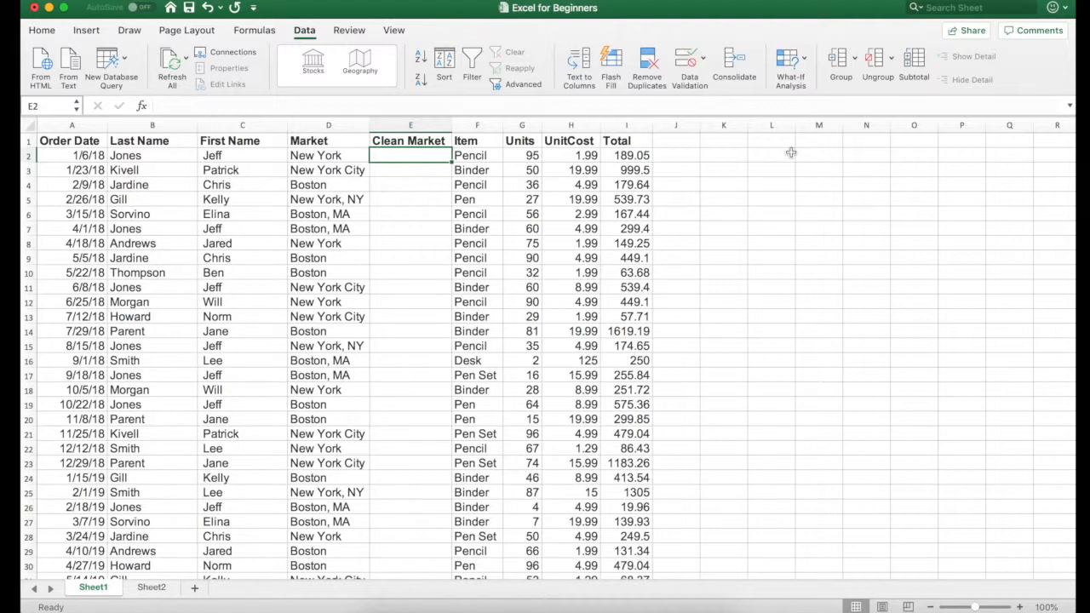
Step: On Sheet2, enter "New York, NY" in cell B1 as the standardized name beside New York
left_click(152, 587)
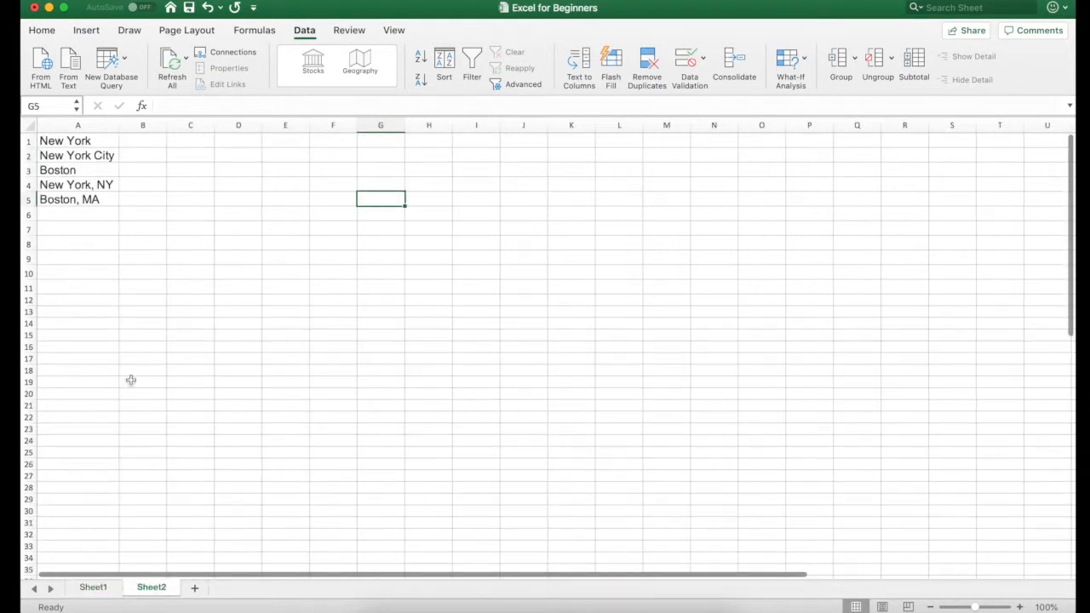
left_click(129, 142)
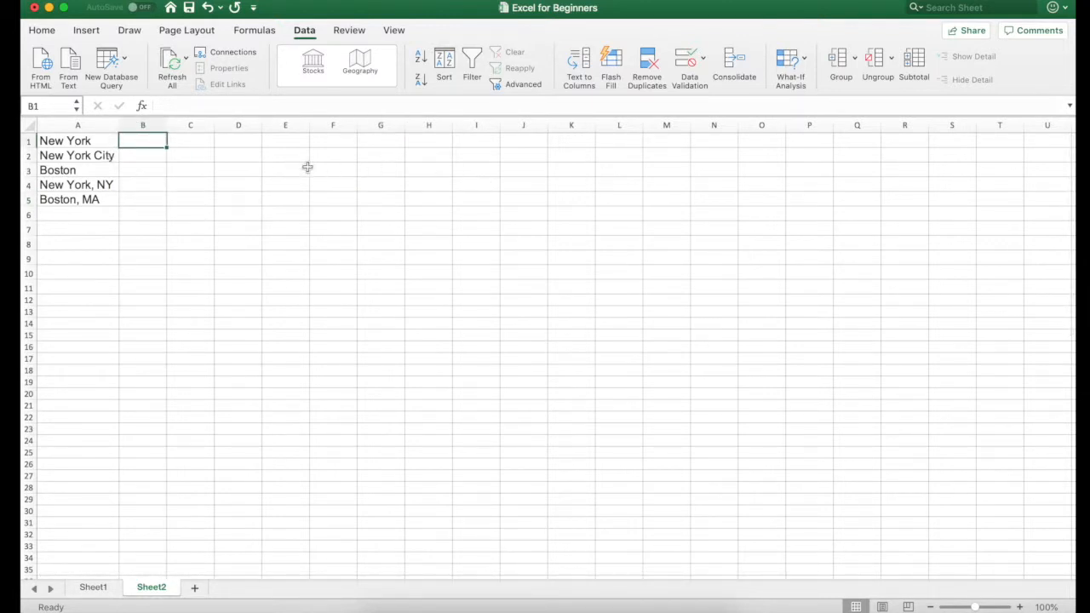
type("New York, ")
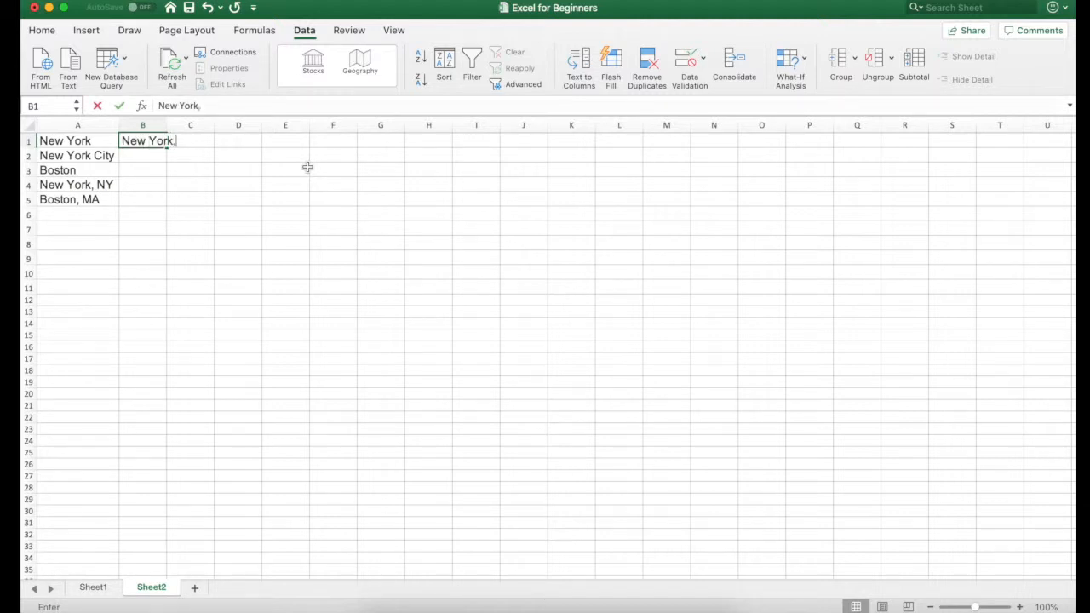
type("NY")
key("Return")
key("Up")
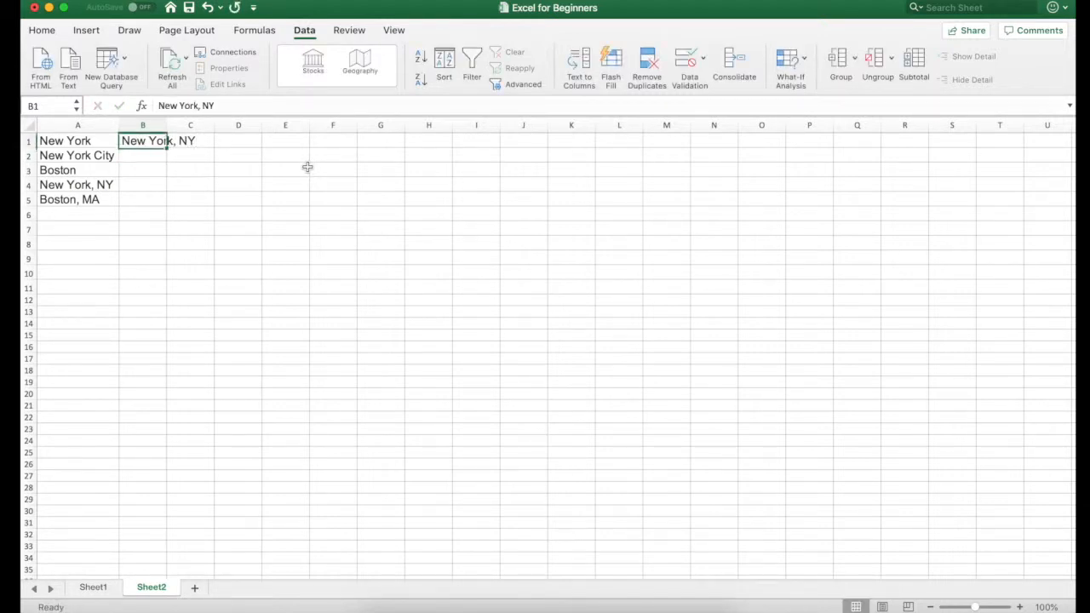
Step: Copy "New York, NY" from B1 into B2 and B4 beside the other New York variants
key("super+c")
left_click(151, 154)
key("super+v")
left_click(153, 184)
key("super+v")
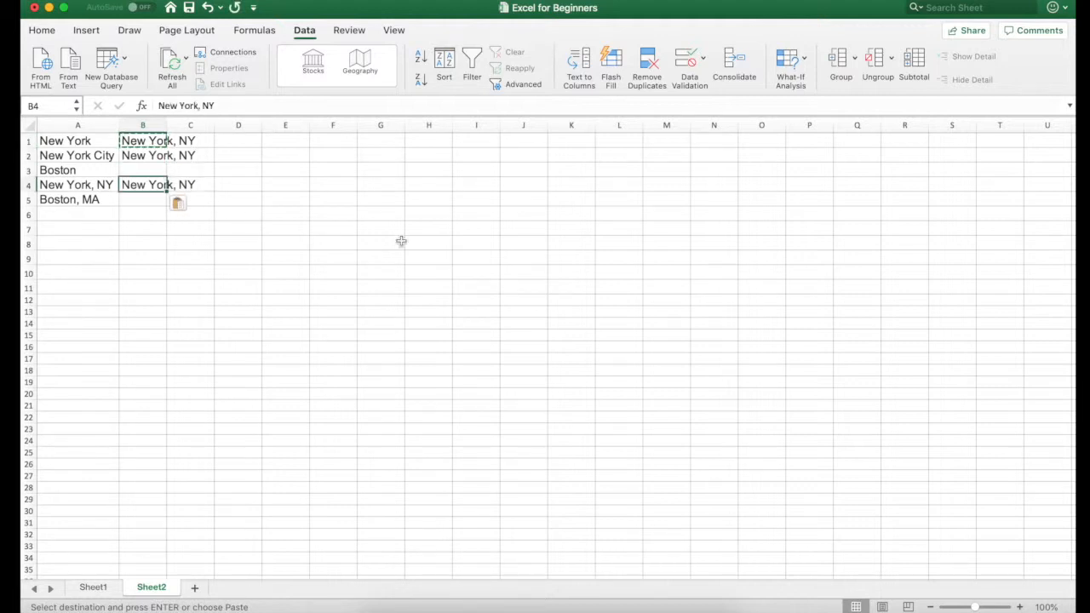
Step: Enter "Boston, MA" in cell B3 as the standardized name beside Boston
left_click(154, 171)
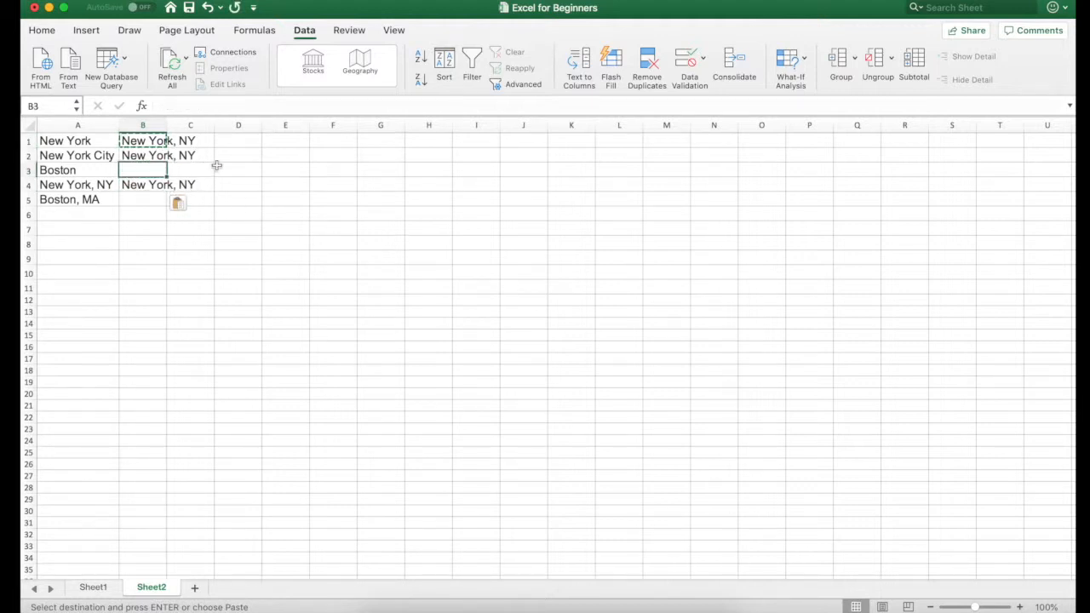
type("Bosto")
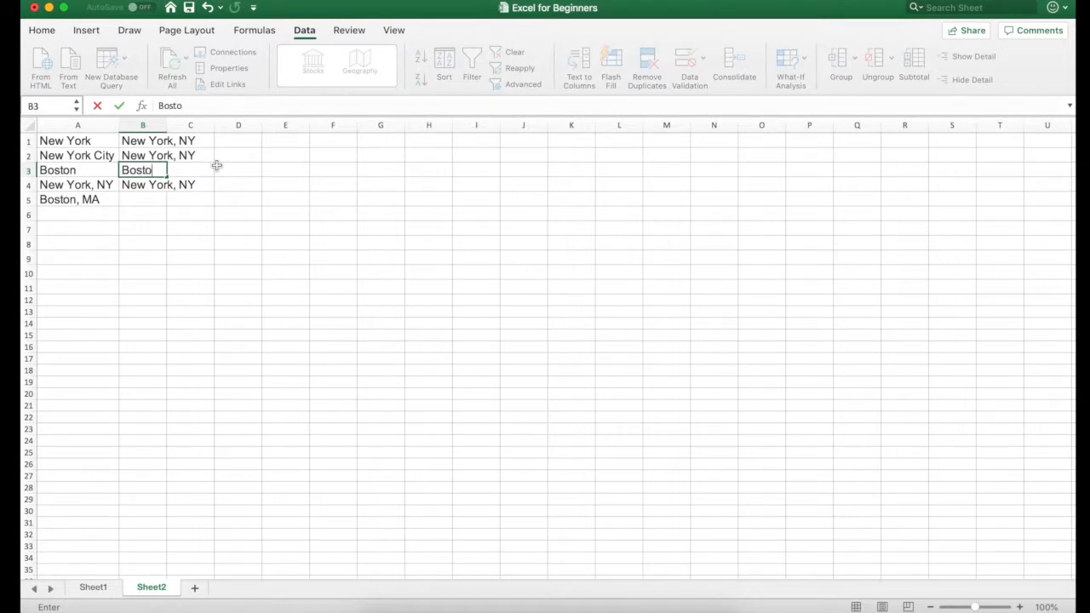
type("n, MA")
key("Return")
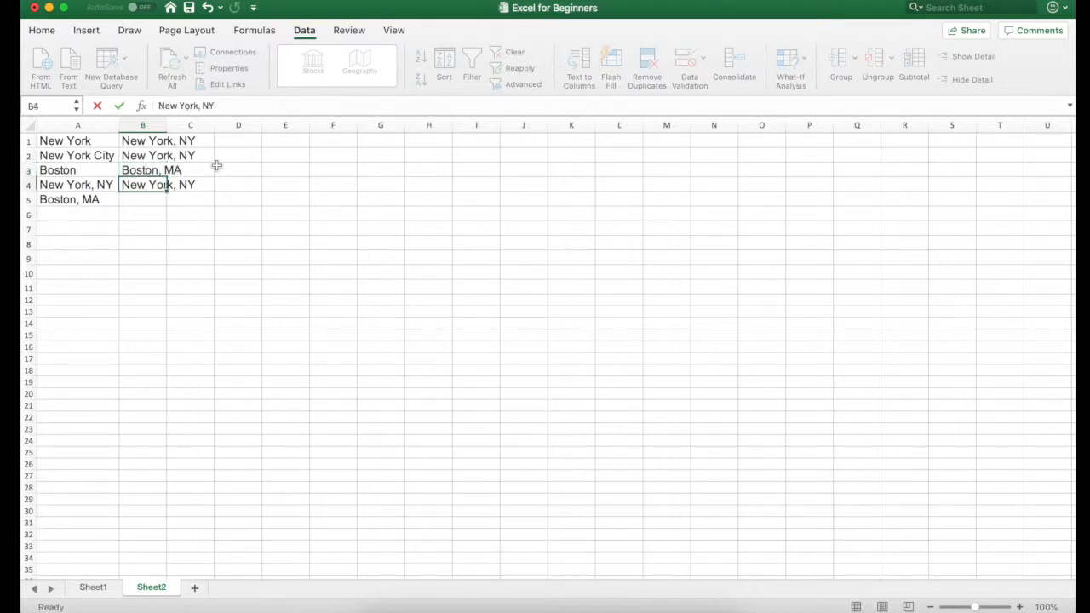
Step: Copy "Boston, MA" from B3 into B5 and widen column B to fit the standardized names
key("Up")
key("super+c")
left_click(156, 201)
key("super+v")
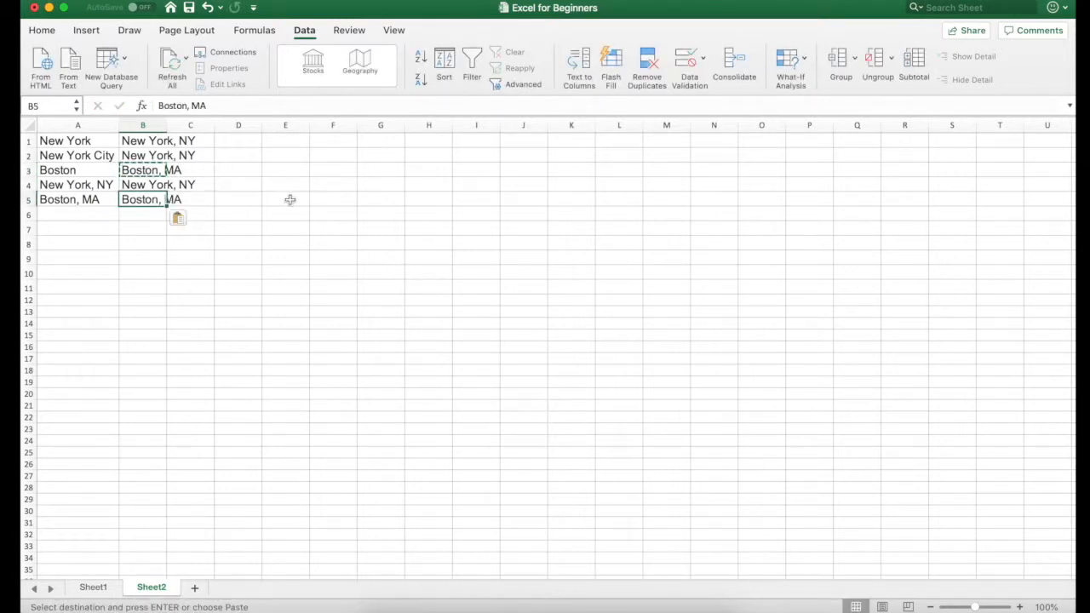
key("Escape")
left_click_drag(166, 125, 200, 125)
left_click(365, 185)
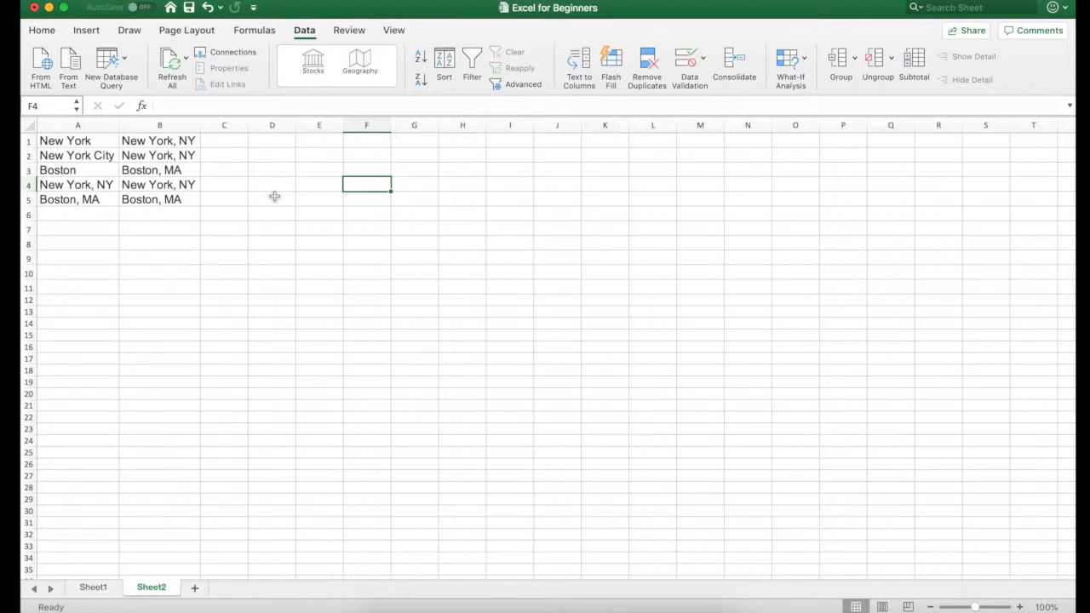
Step: Rename the Sheet2 worksheet as "Map"
double_click(148, 588)
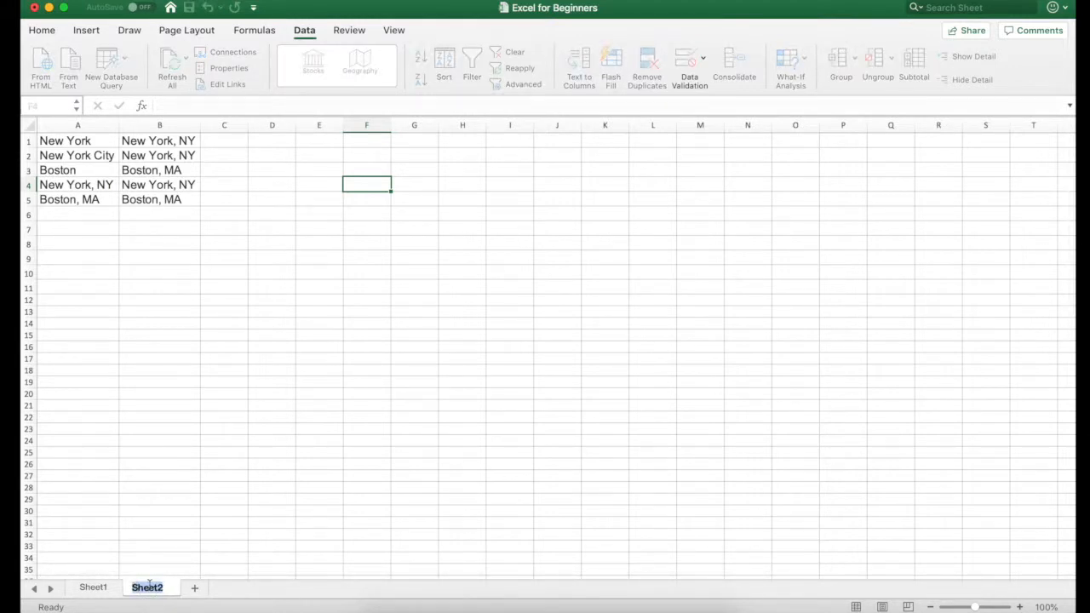
type("Map")
key("Return")
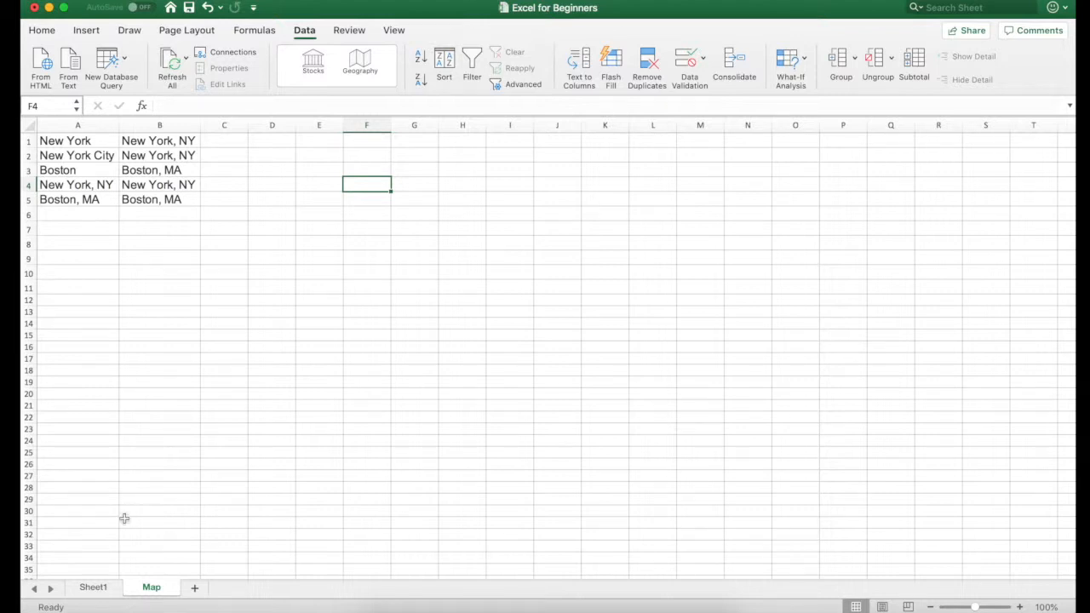
Step: In cell E2 of Sheet1, begin a VLOOKUP formula with the Market column (D:D) as the lookup value
left_click(108, 594)
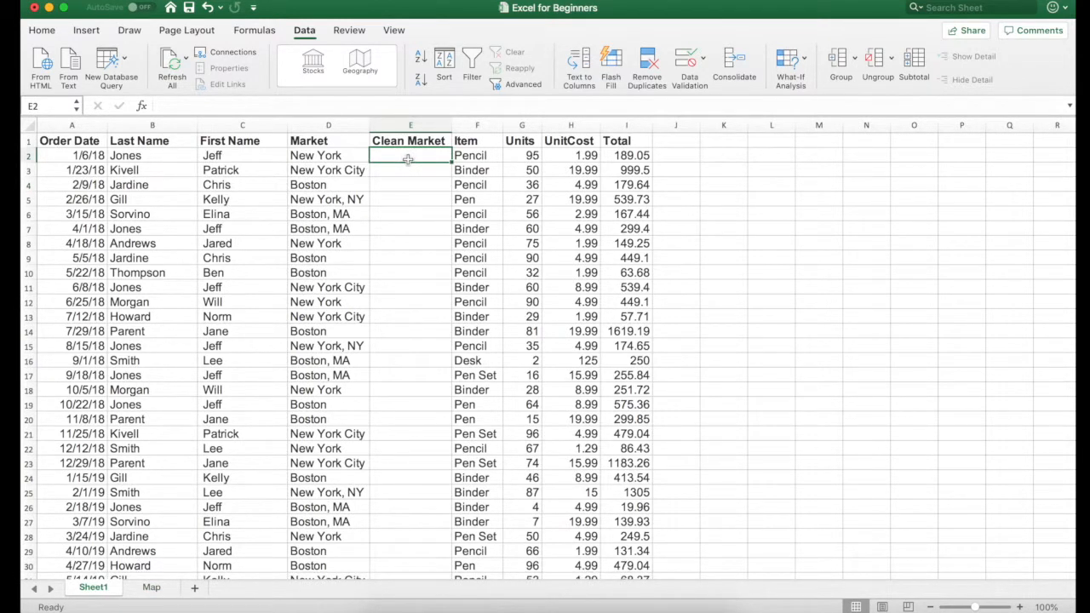
type("=")
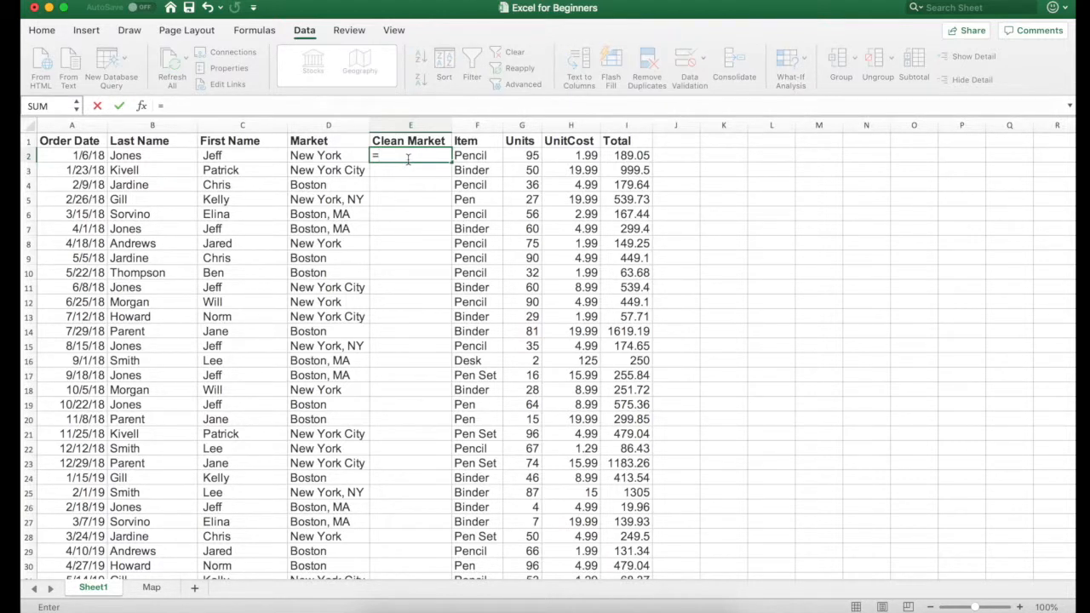
type("vloo")
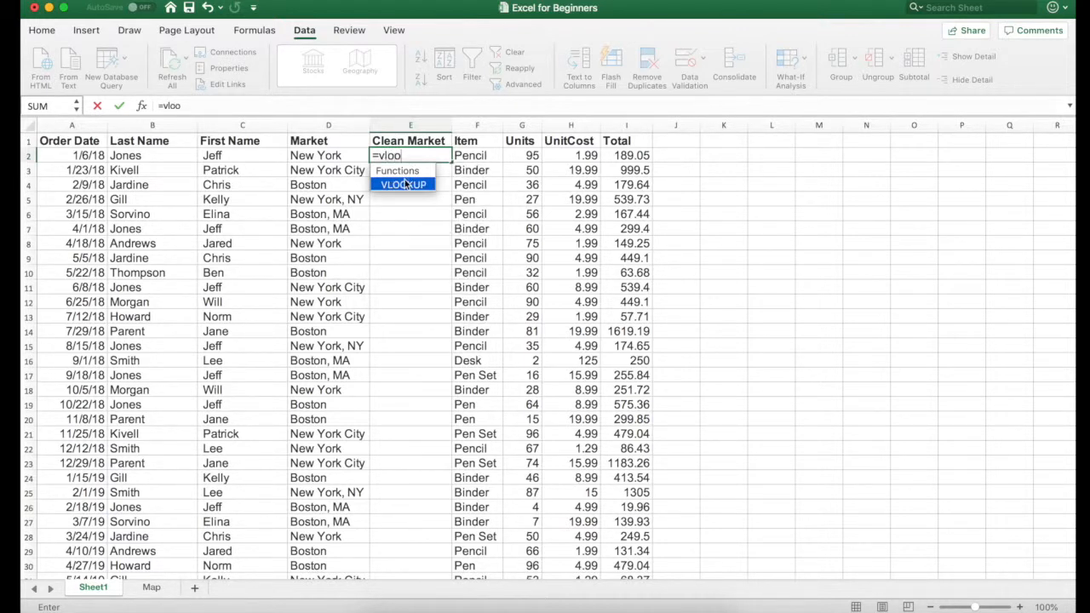
double_click(405, 184)
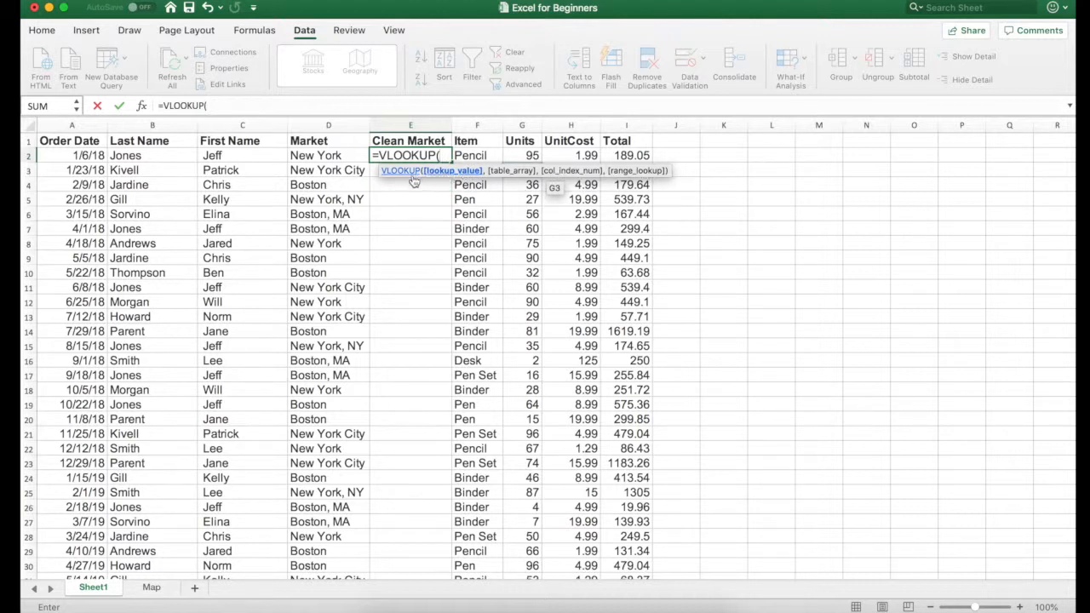
left_click(328, 121)
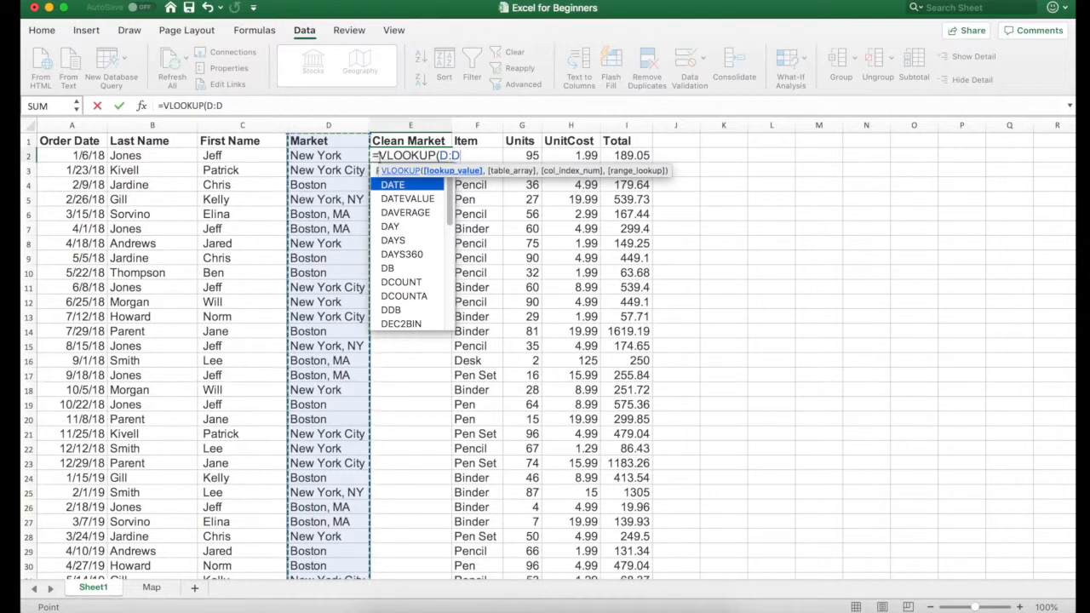
type(",")
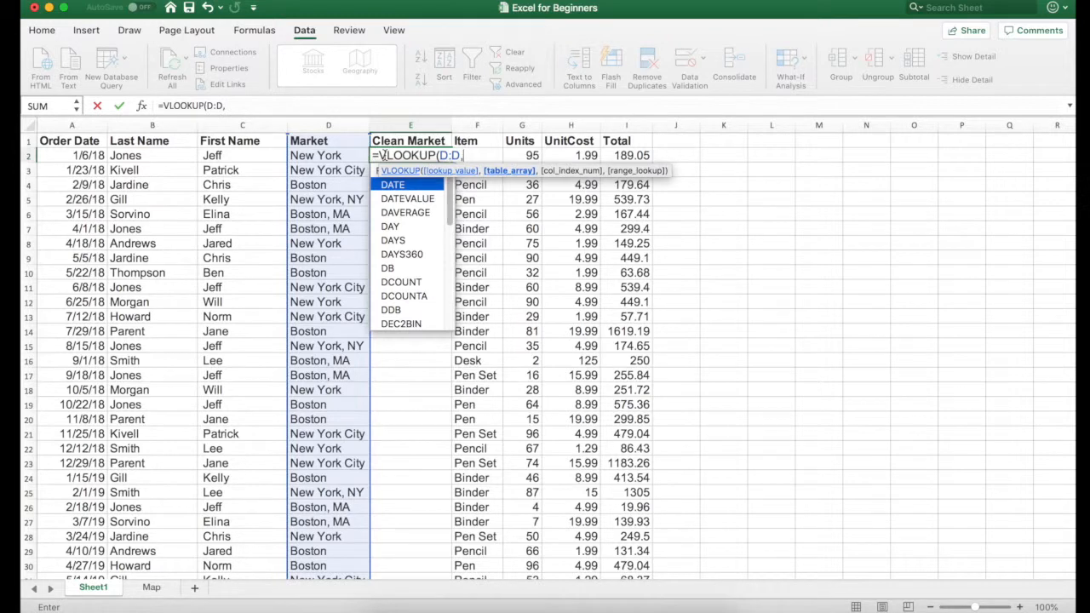
Step: Complete the VLOOKUP arguments with table range A1:B5 on the Map sheet, column index 2 and false for an exact match
left_click(152, 587)
left_click_drag(75, 141, 158, 204)
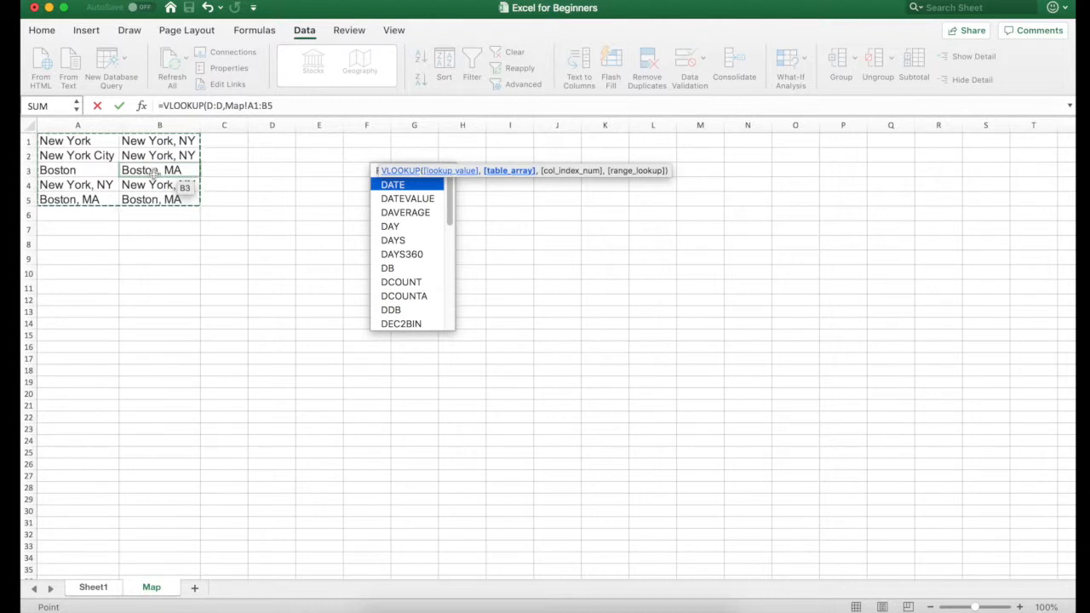
type(",")
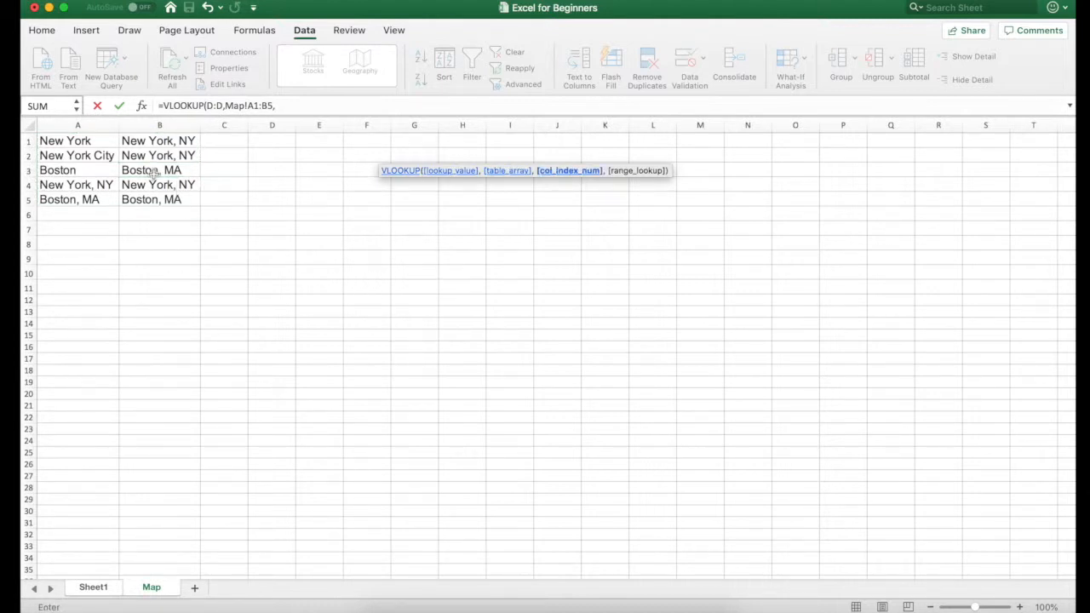
type("2")
left_click(153, 175)
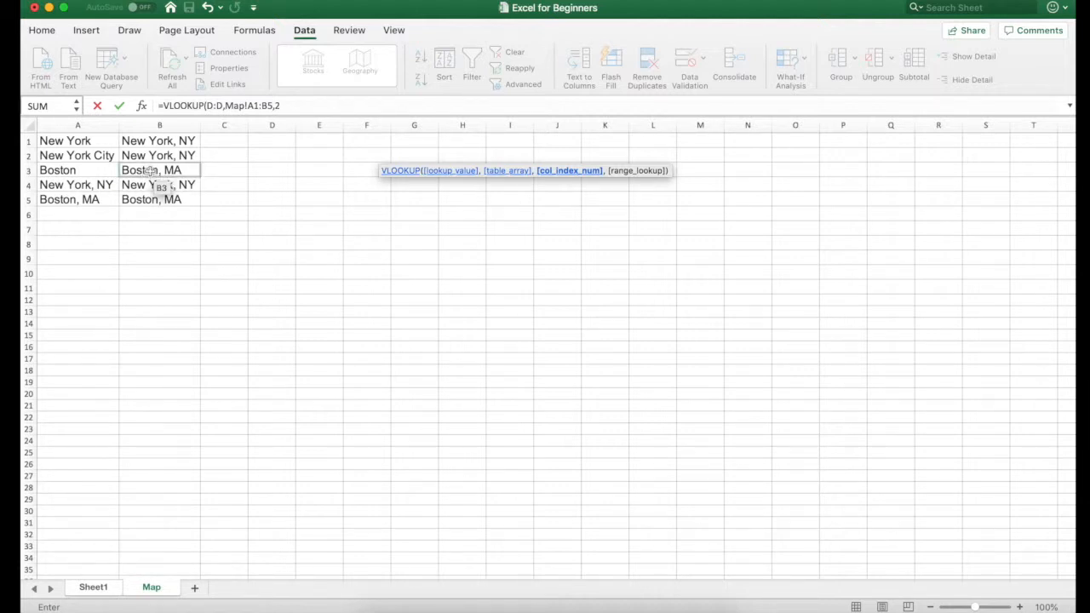
left_click_drag(153, 170, 200, 141)
left_click(289, 106)
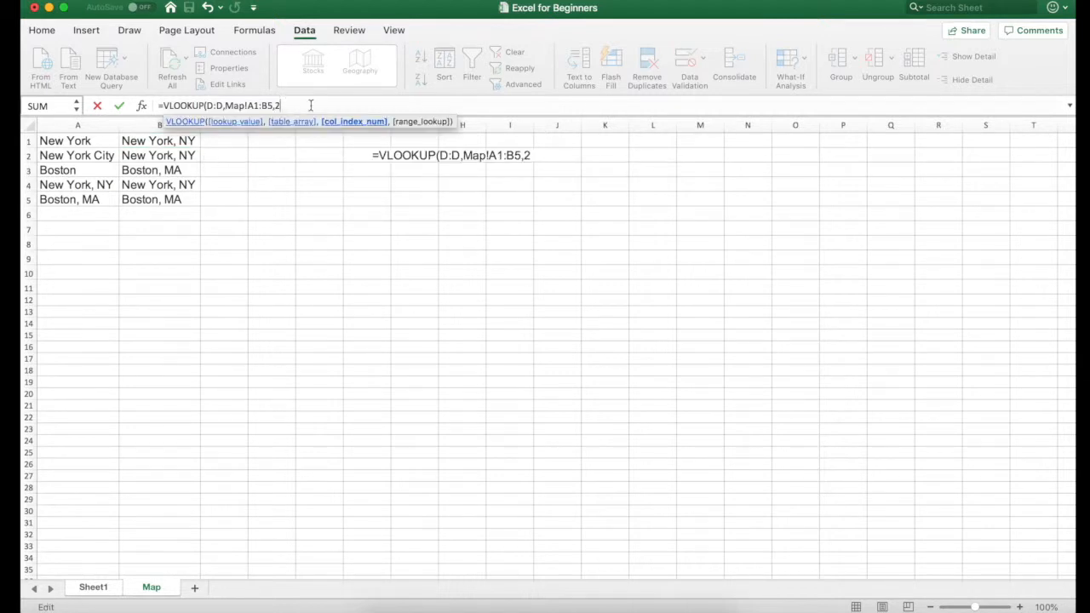
type(",false")
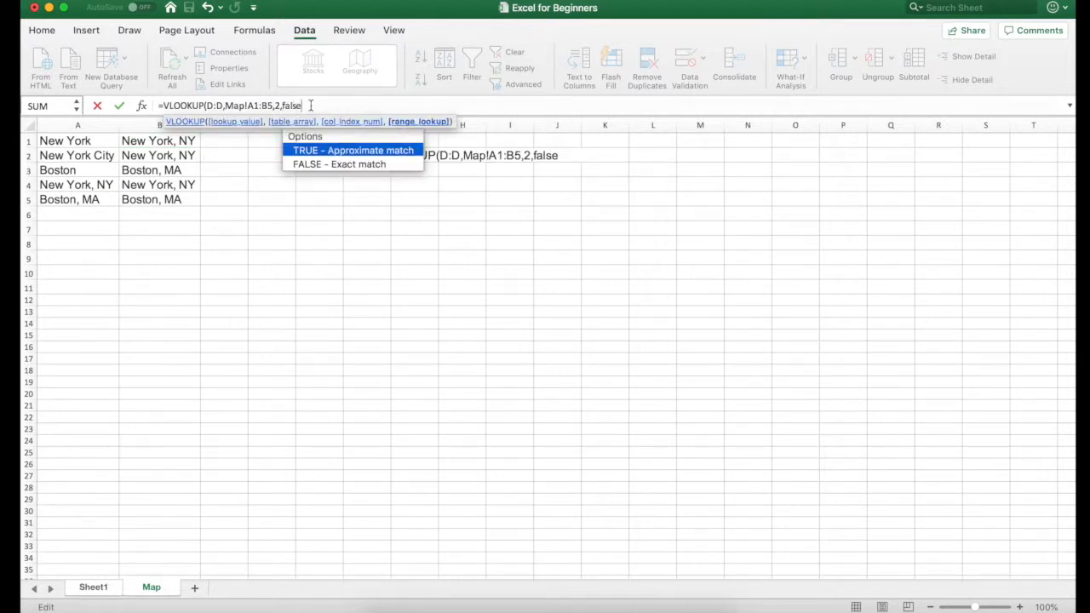
type(")")
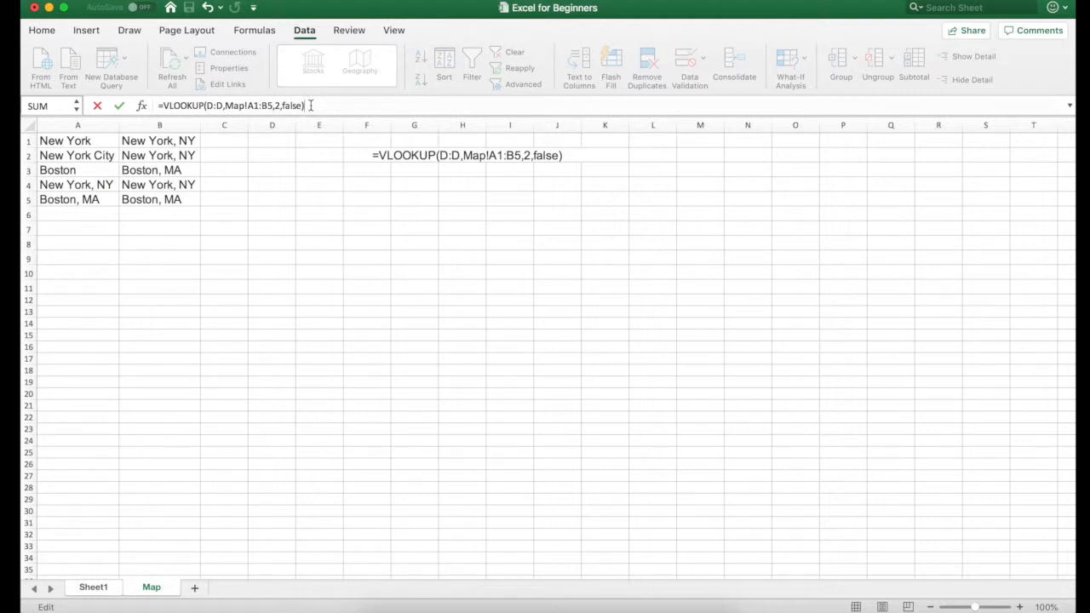
Step: Make the VLOOKUP table range absolute so that it reads Map!$A$1:$B$5
left_click(265, 106)
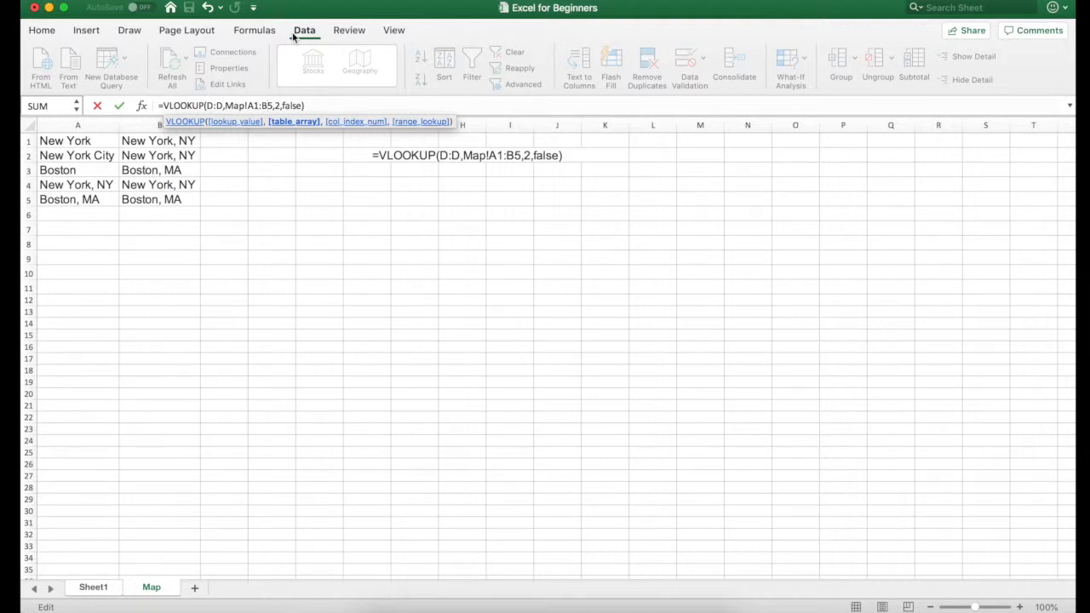
type("$B")
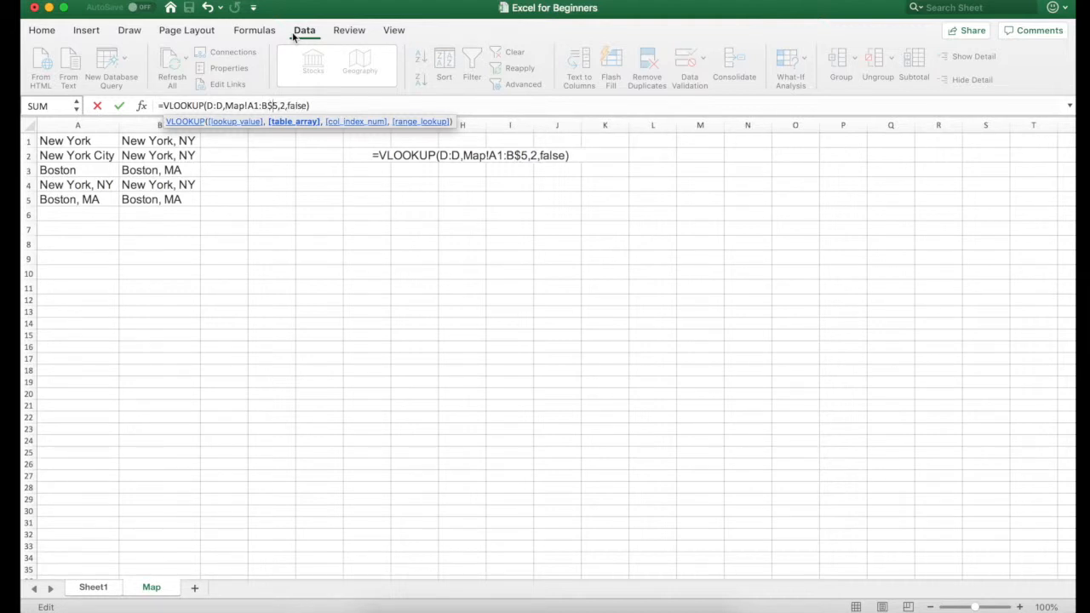
type("$")
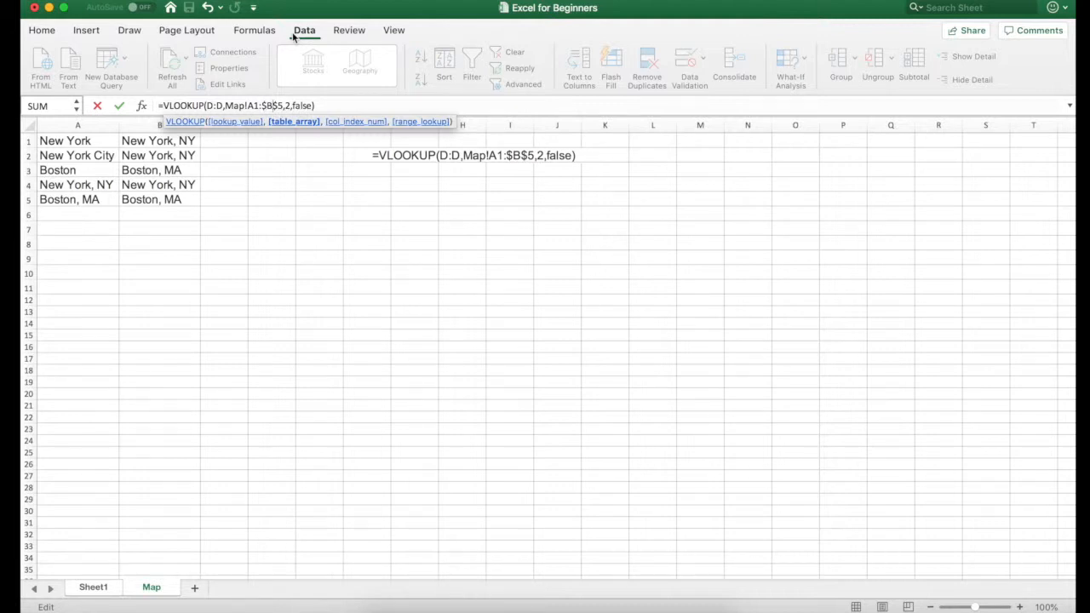
key("Left")
key("Left")
key("Left")
type("$")
key("Left")
key("Left")
type("$")
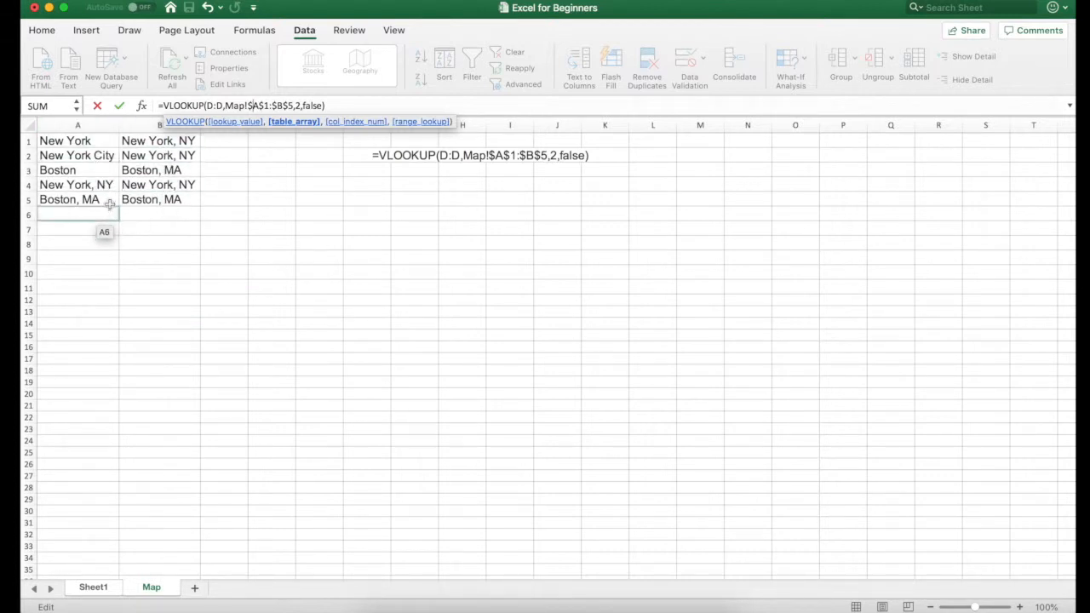
Step: Commit the VLOOKUP formula in cell E2 and copy it down the Clean Market column through row 58
left_click(341, 105)
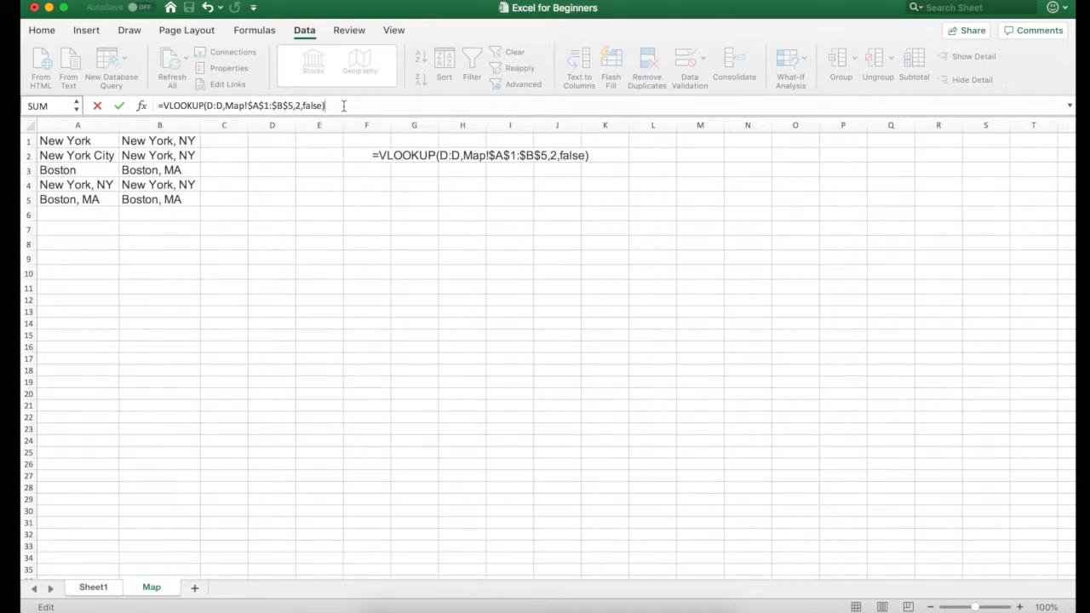
key("Return")
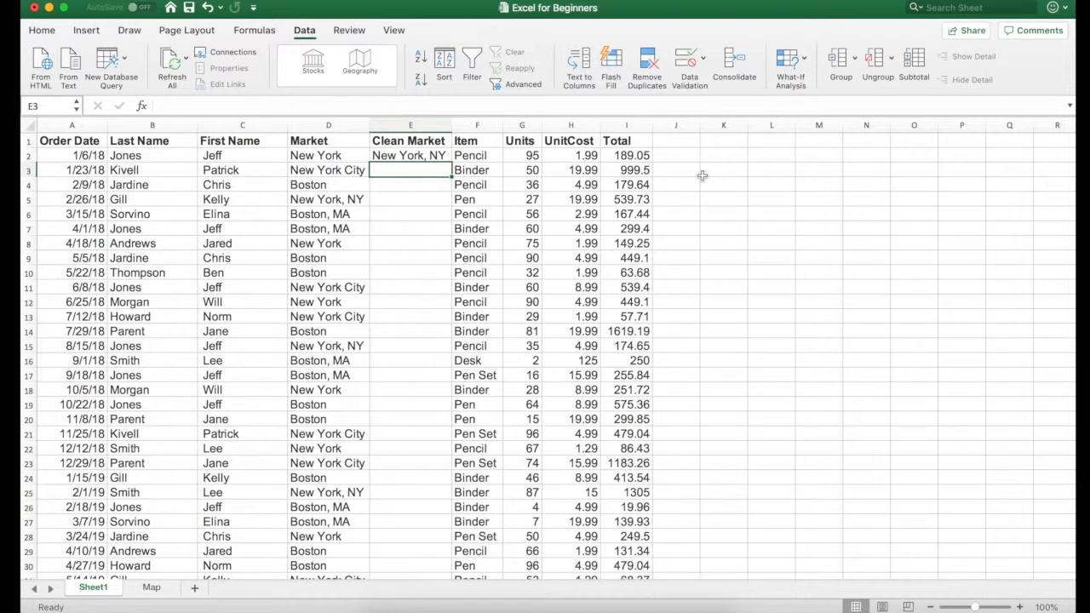
key("Up")
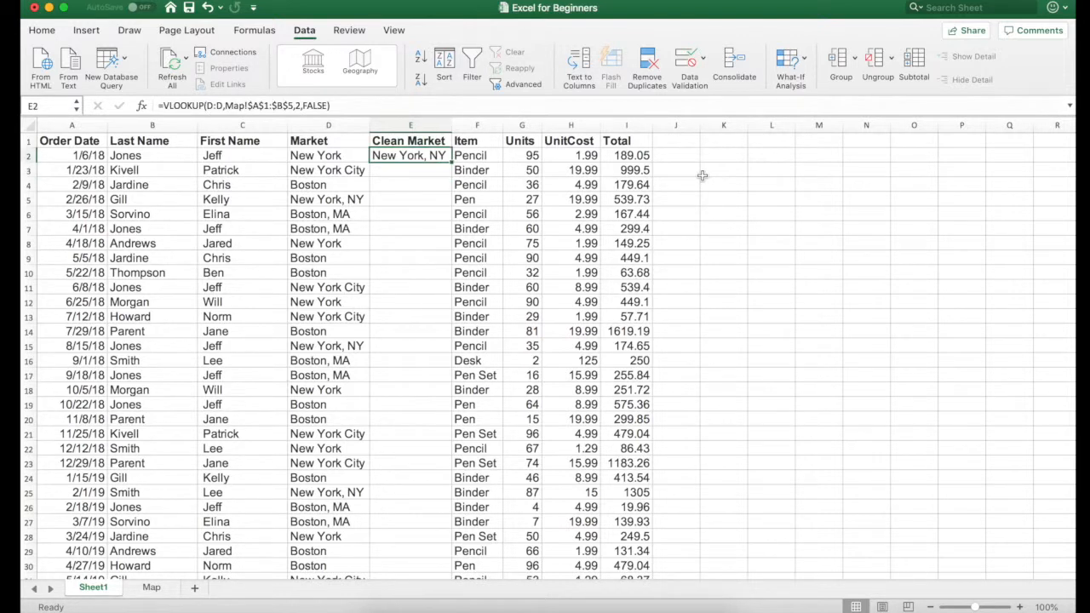
key("super+c")
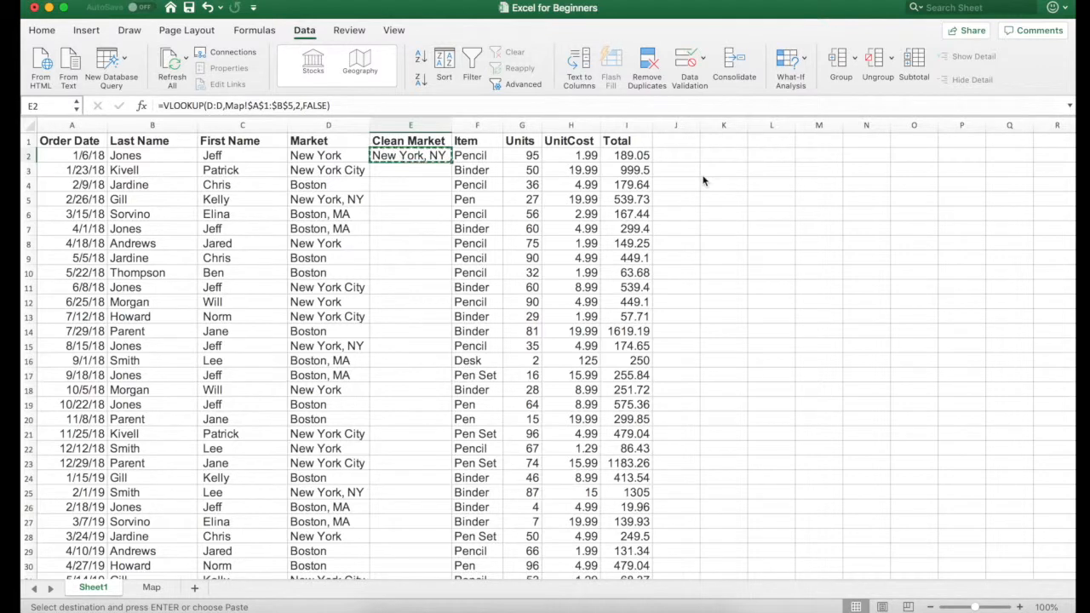
key("Left")
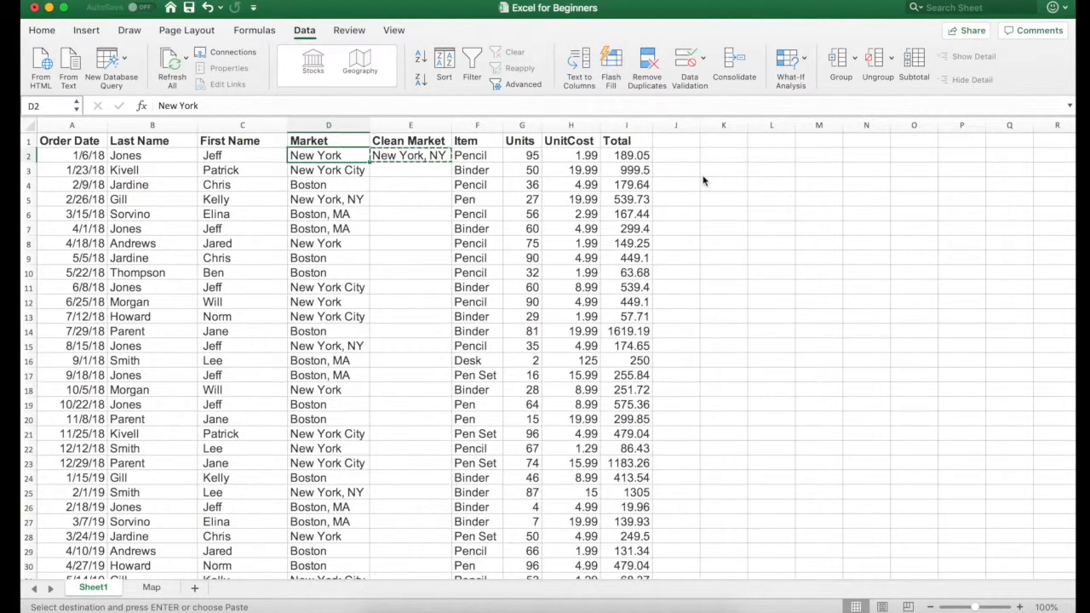
key("super+Down")
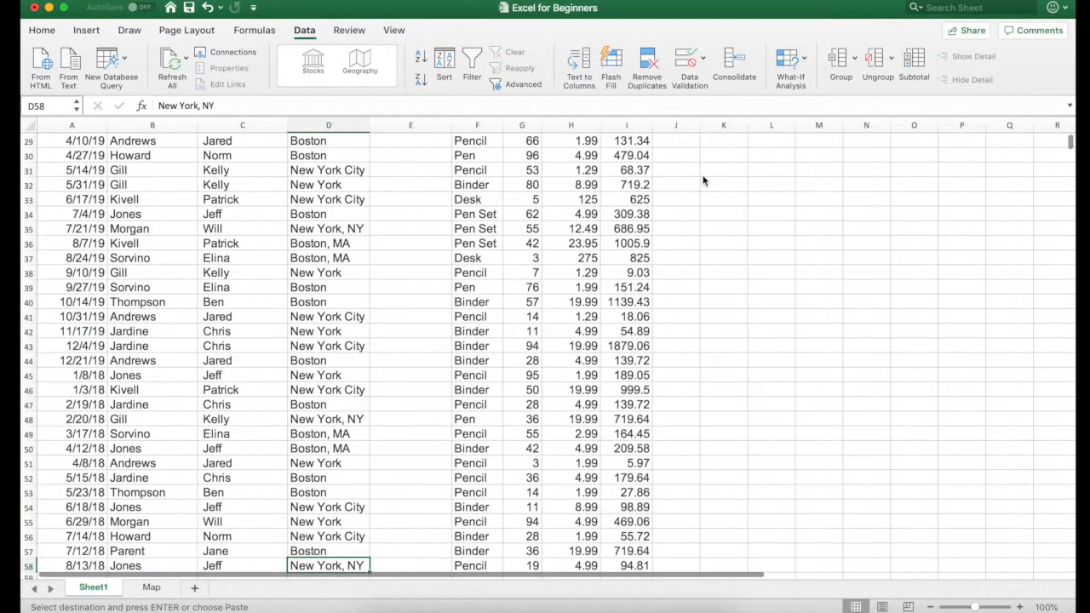
key("Right")
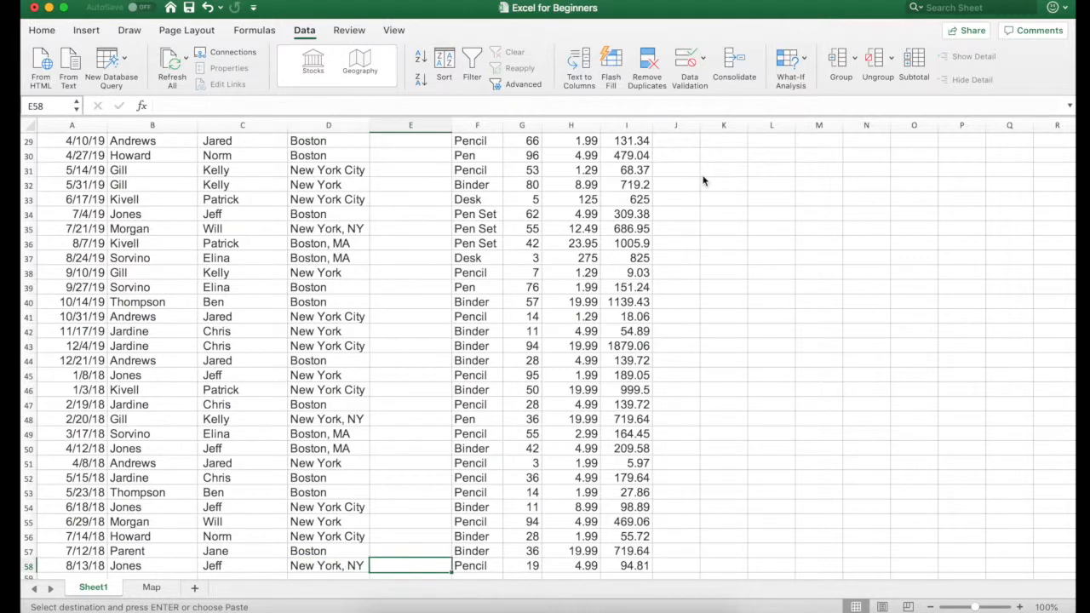
key("shift+super+Up")
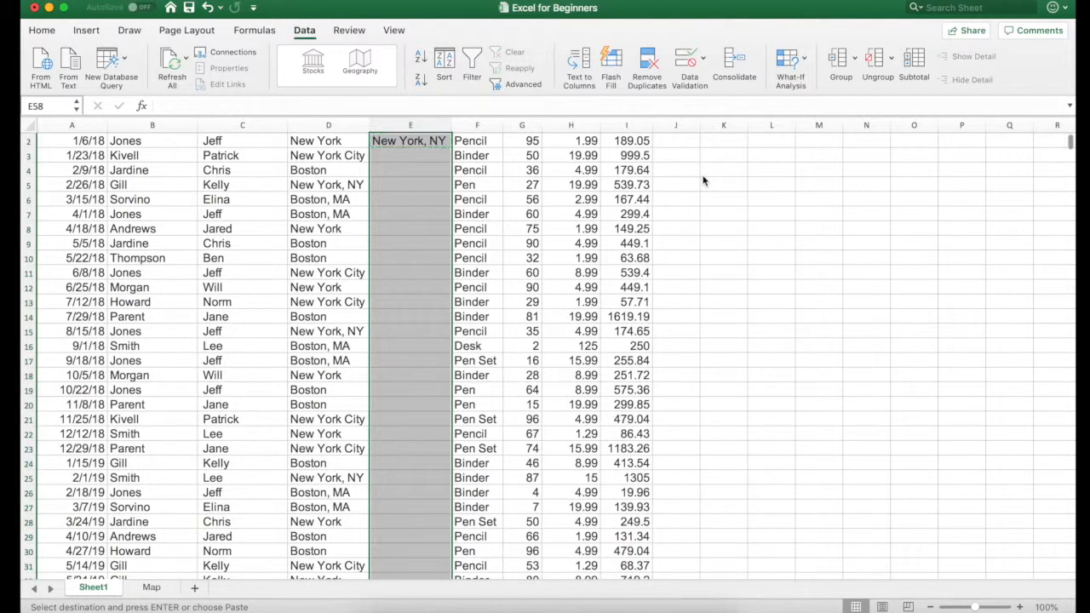
key("super+v")
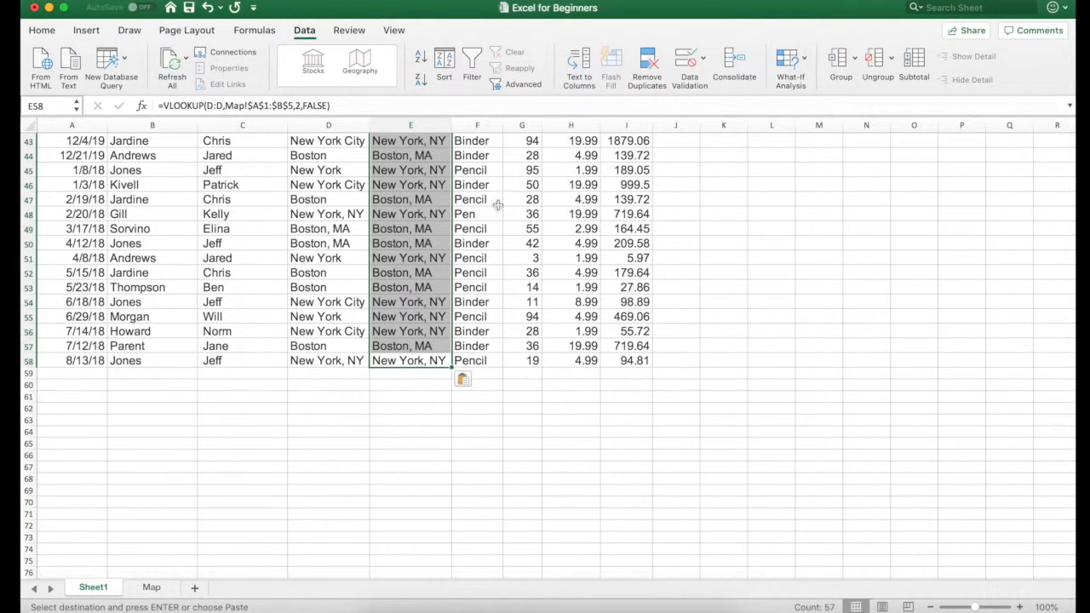
Step: Widen the Clean Market column slightly and check its filled rows against the Market column
scroll(424, 230, "up", 5)
scroll(424, 230, "up", 10)
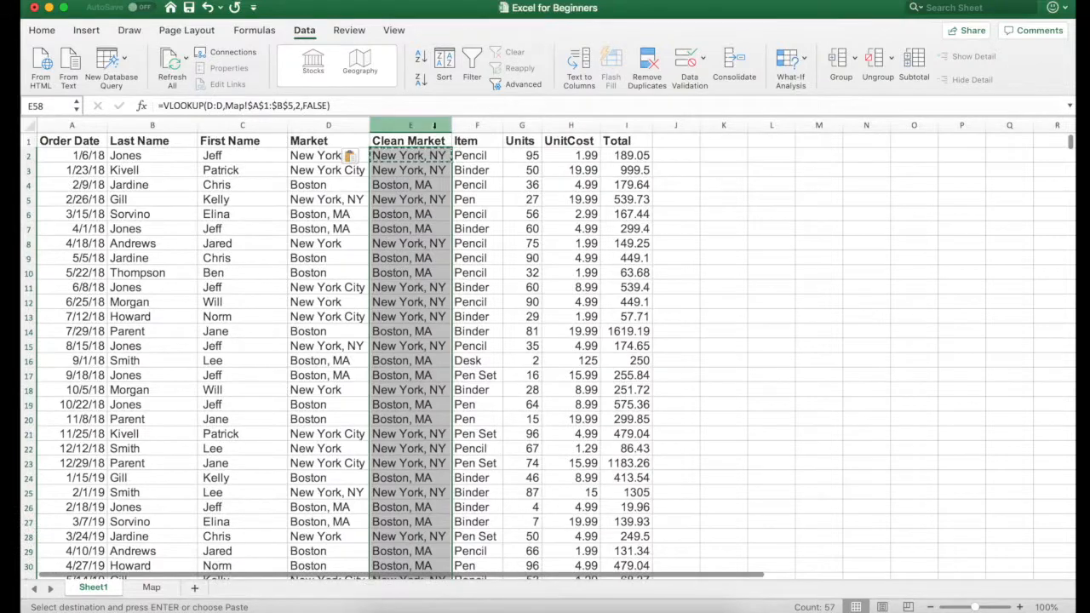
left_click_drag(449, 126, 463, 125)
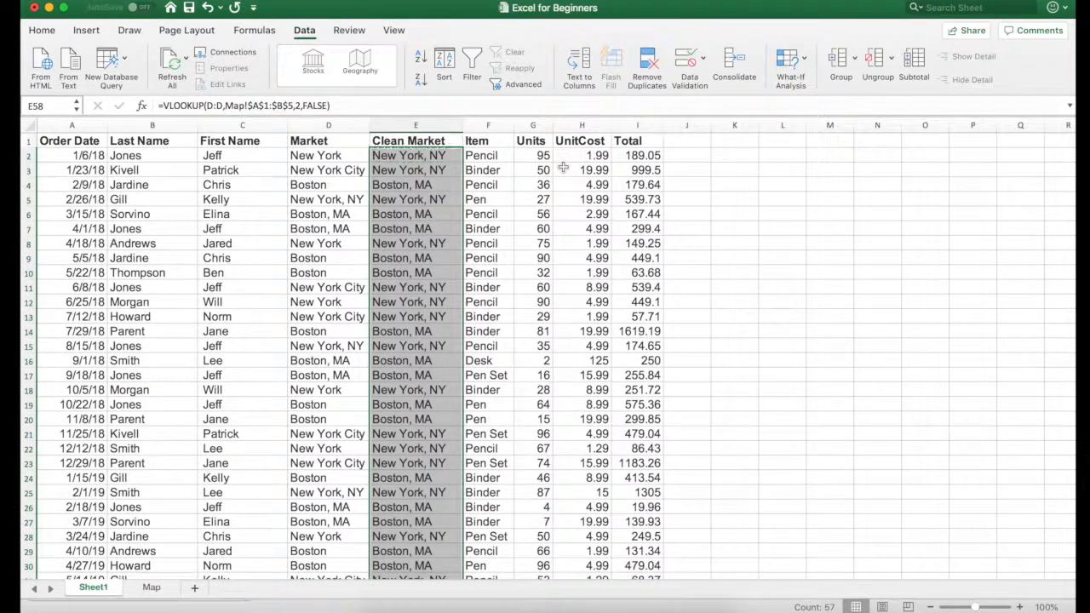
scroll(482, 203, "down", 15)
scroll(460, 213, "up", 14)
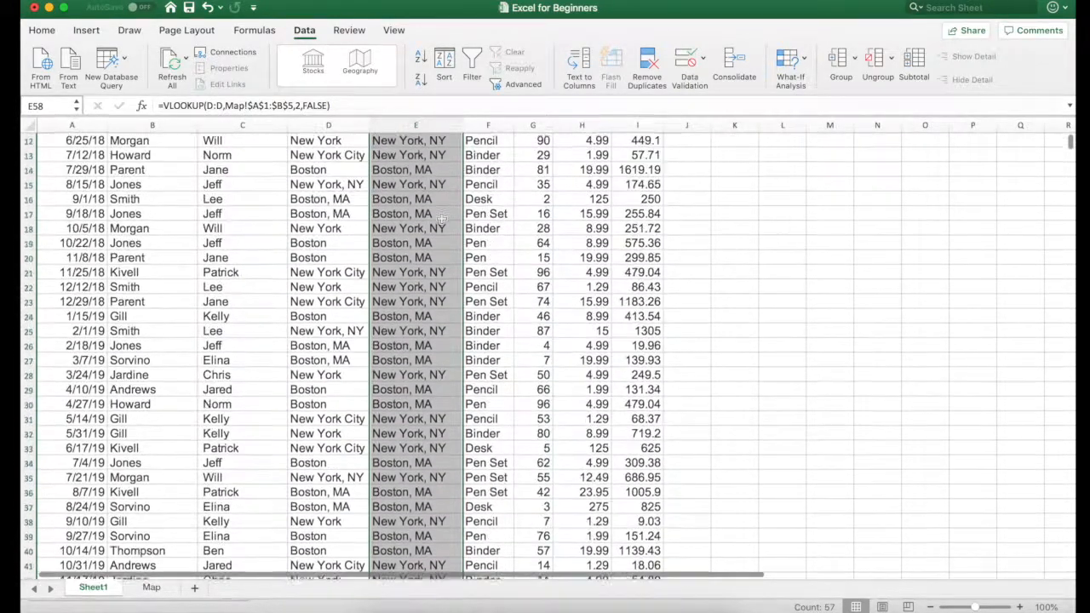
left_click(448, 198)
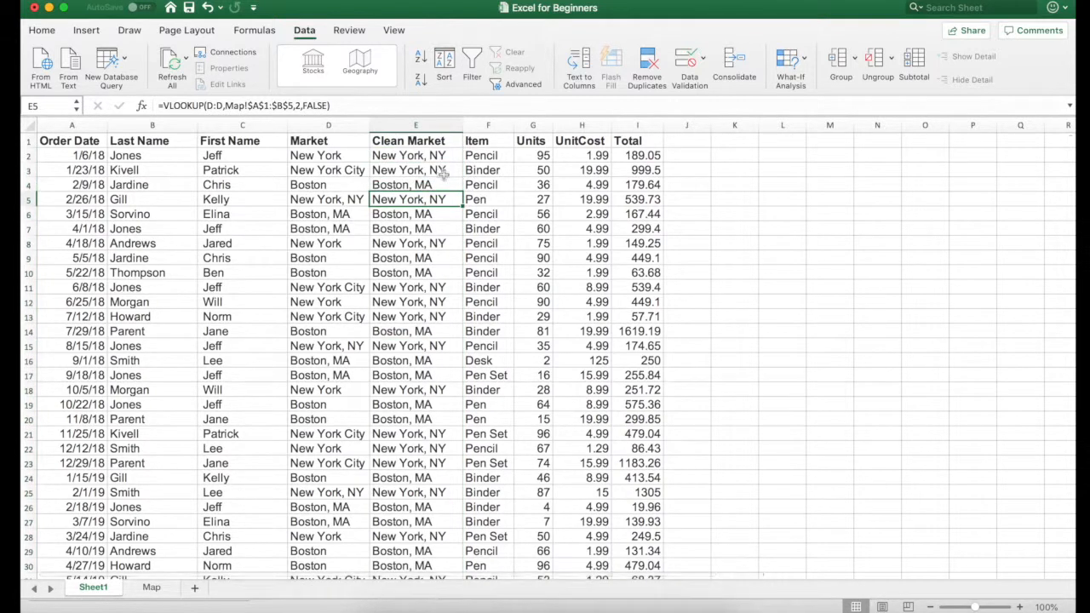